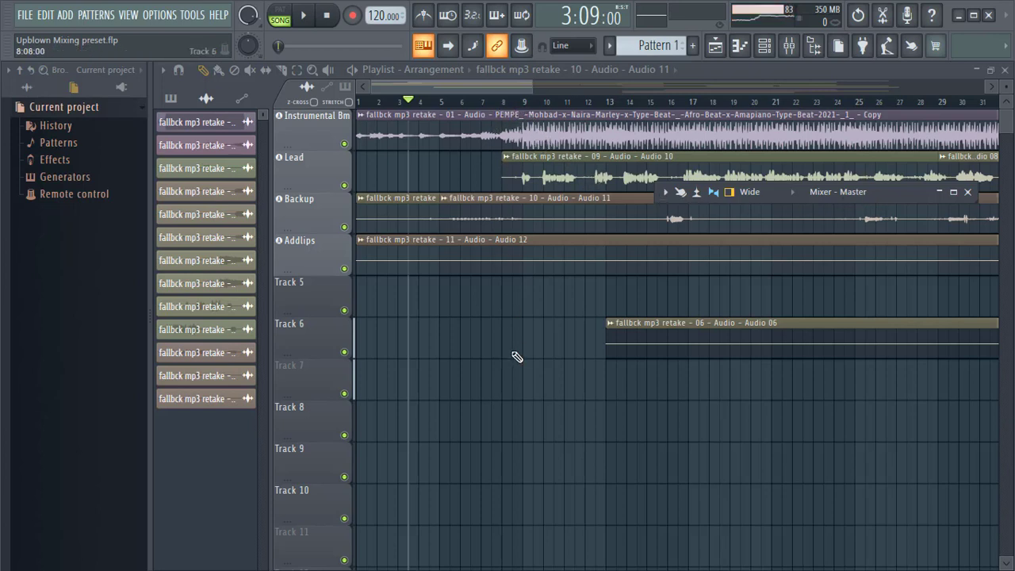
# Set the playback position to bar 6 in the playlist and maximize the mixer
pyautogui.click(479, 103)
pyautogui.press('space')
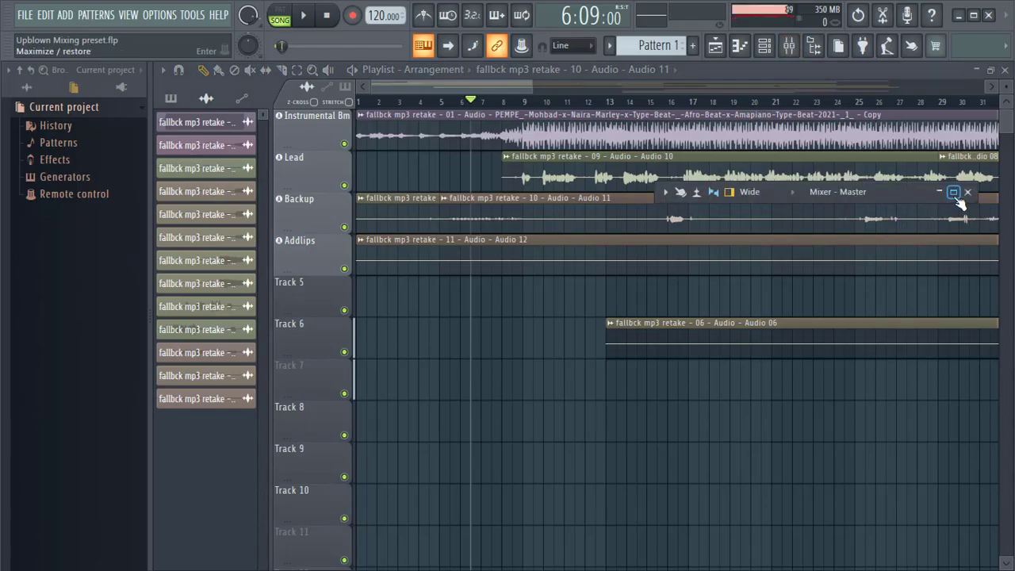
pyautogui.click(954, 193)
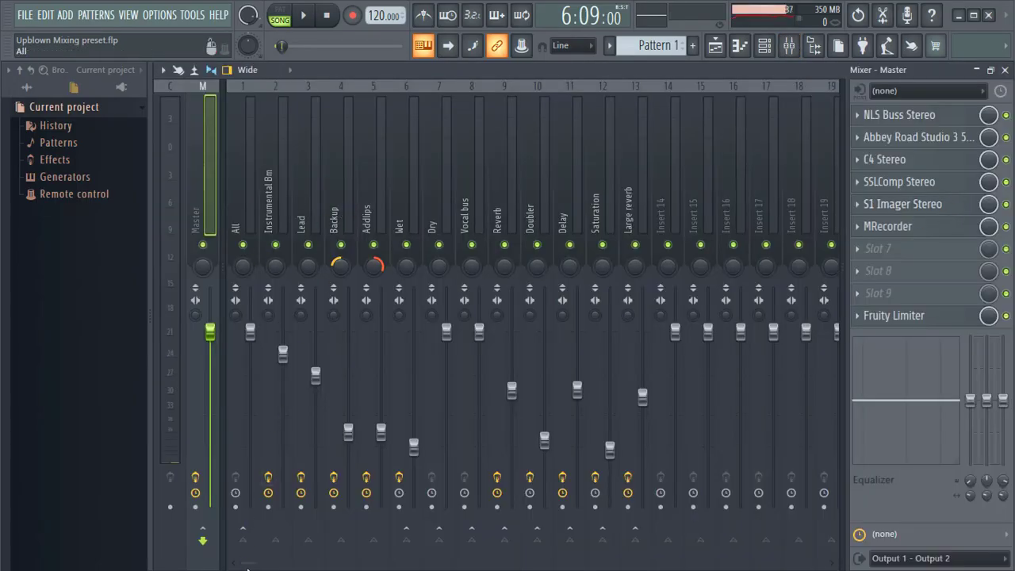
# Review the settings of Fruity Reeverb 2, Fruity parametric EQ 2 and Fruity Limiter on the Reverb mixer track
pyautogui.click(499, 198)
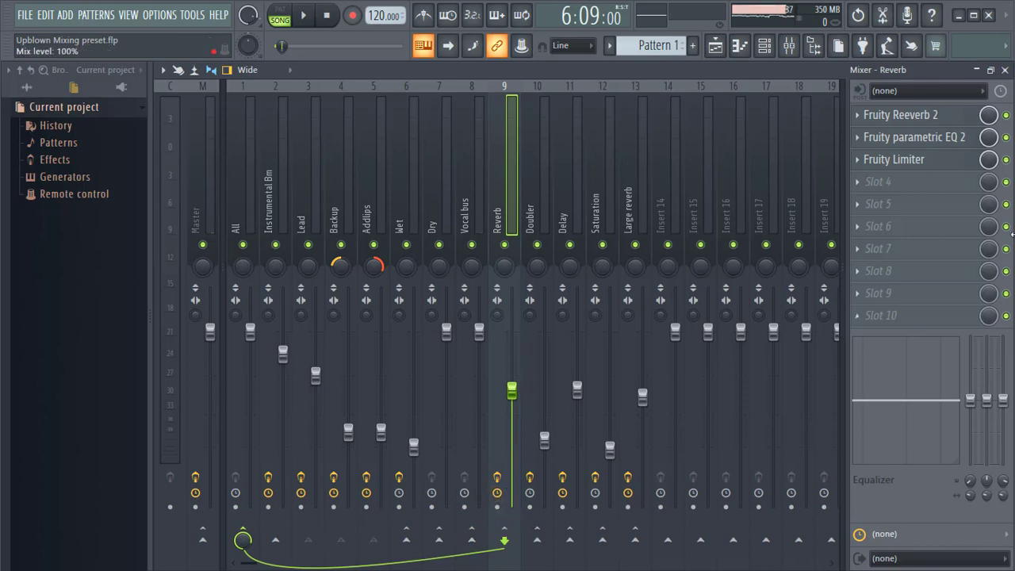
pyautogui.click(905, 115)
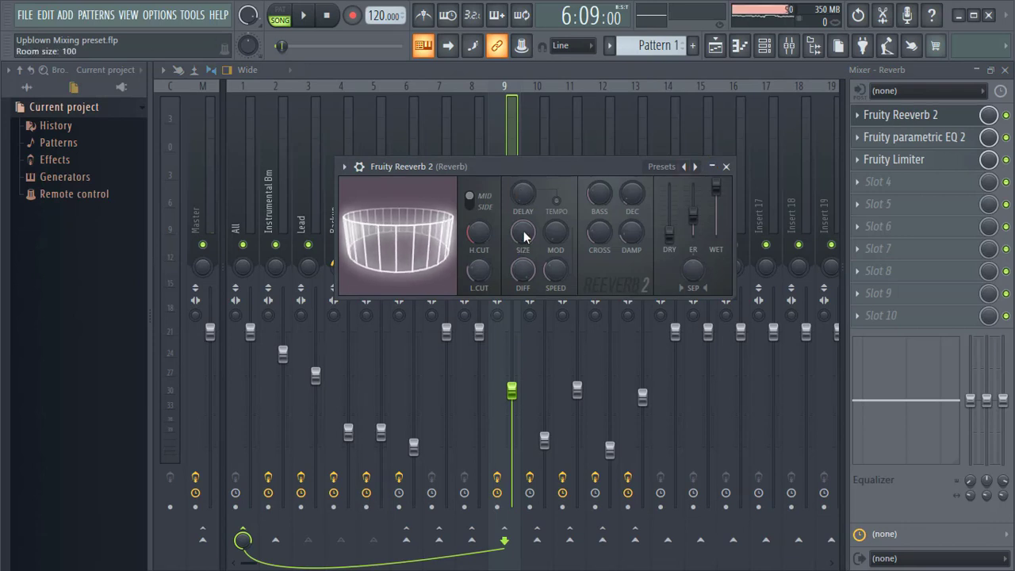
pyautogui.moveTo(523, 234)
pyautogui.mouseDown()
pyautogui.moveTo(523, 265)
pyautogui.moveTo(521, 234)
pyautogui.mouseUp()
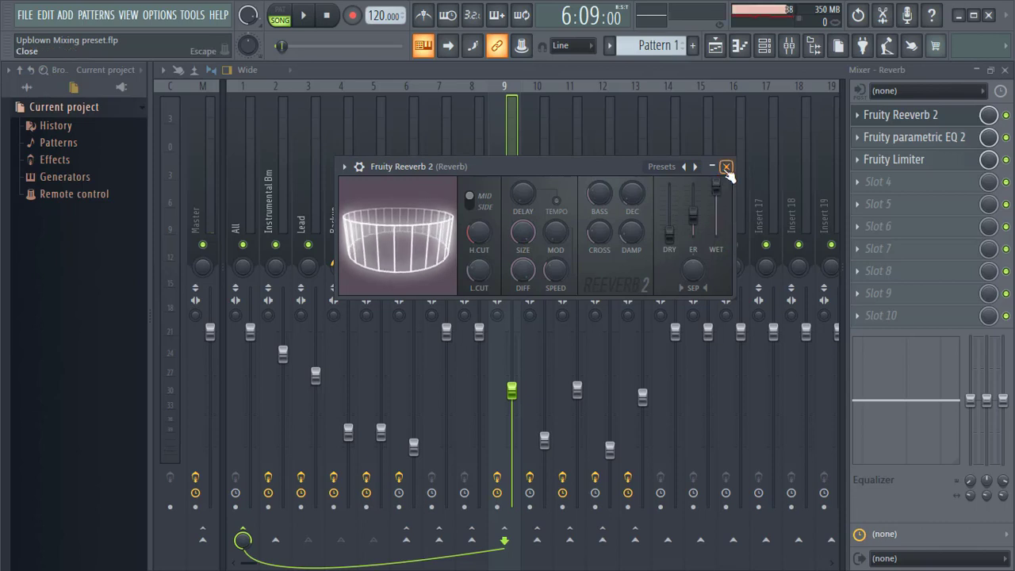
pyautogui.click(726, 167)
pyautogui.click(890, 136)
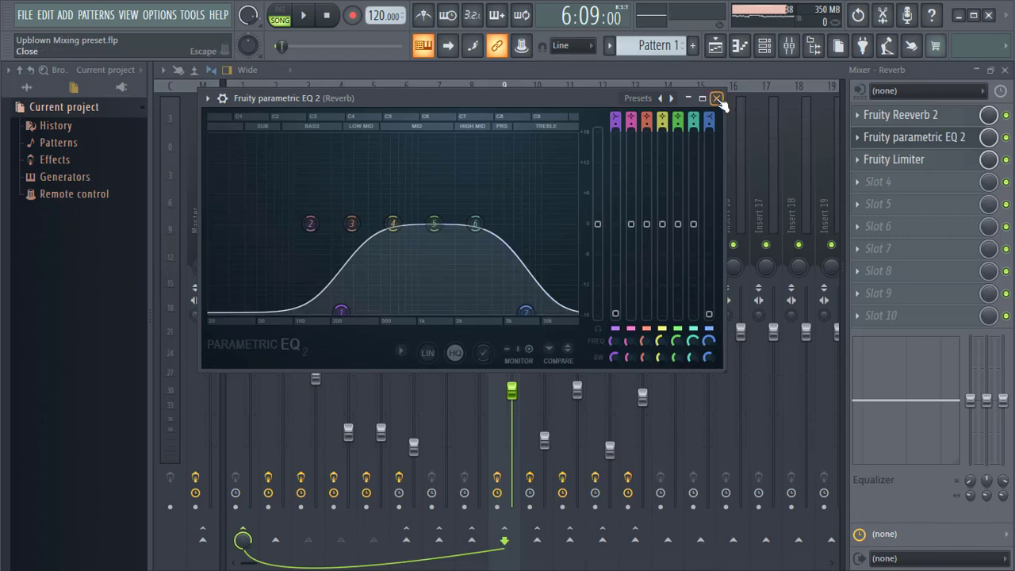
pyautogui.click(716, 99)
pyautogui.click(892, 161)
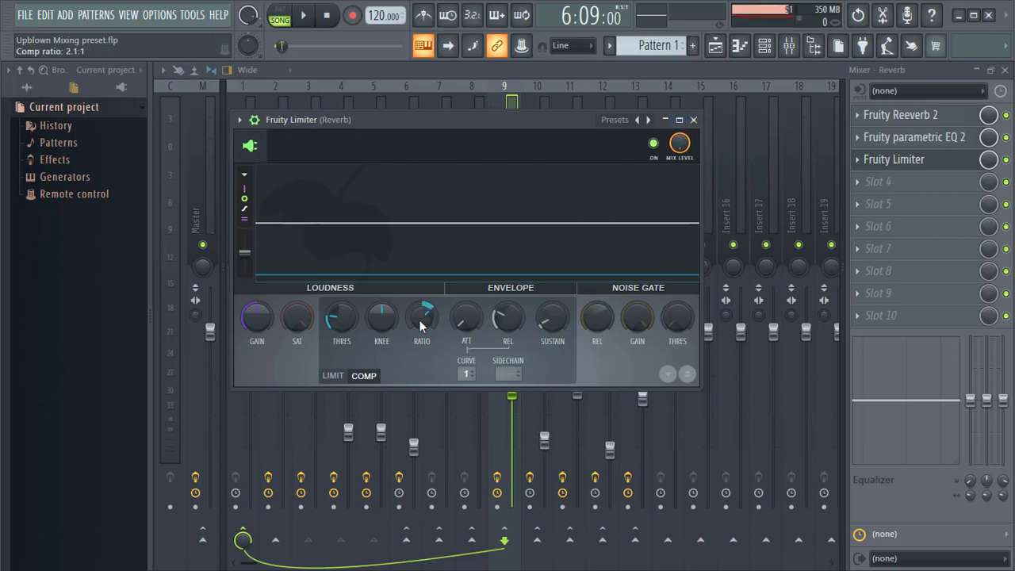
pyautogui.press('Escape')
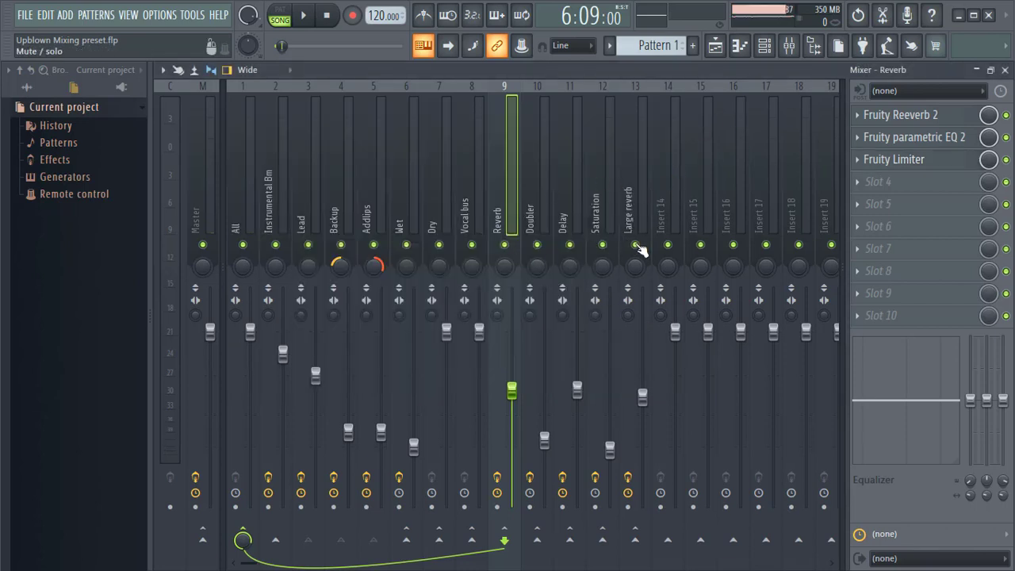
# Mute the Large reverb mixer track and play the song from bar 6 to audition the Reverb track
pyautogui.click(637, 246)
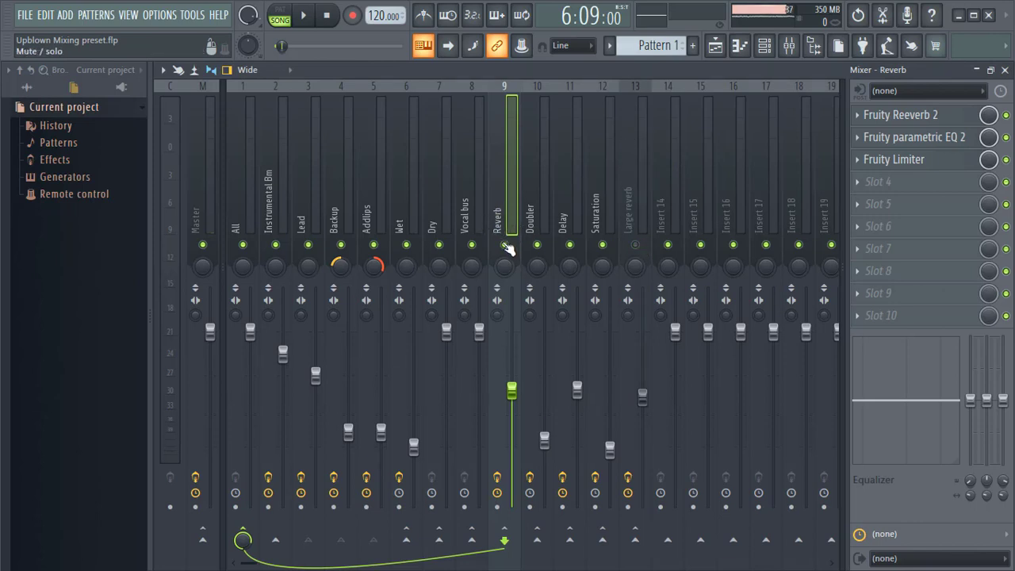
pyautogui.click(505, 246)
pyautogui.press('space')
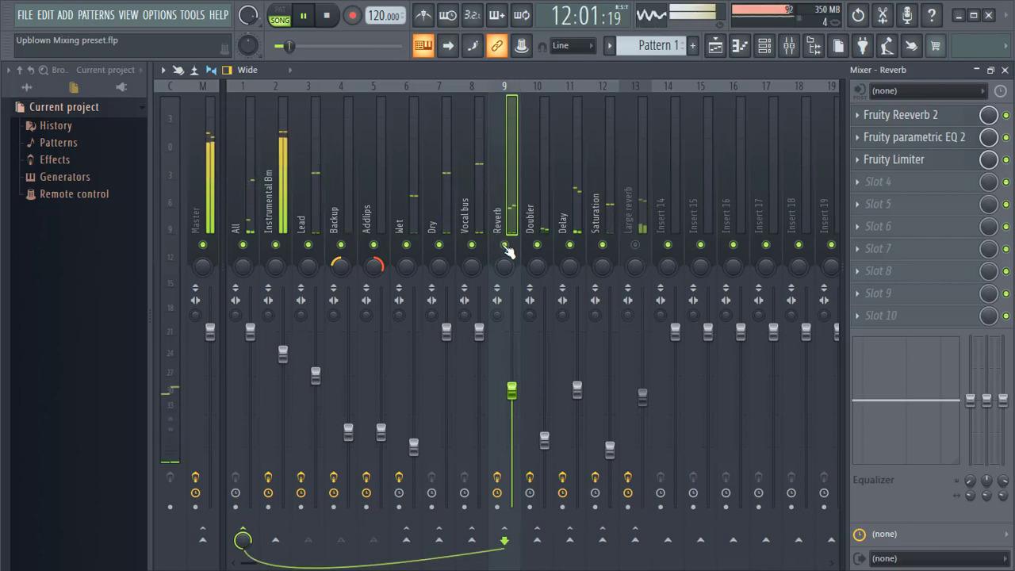
pyautogui.press('space')
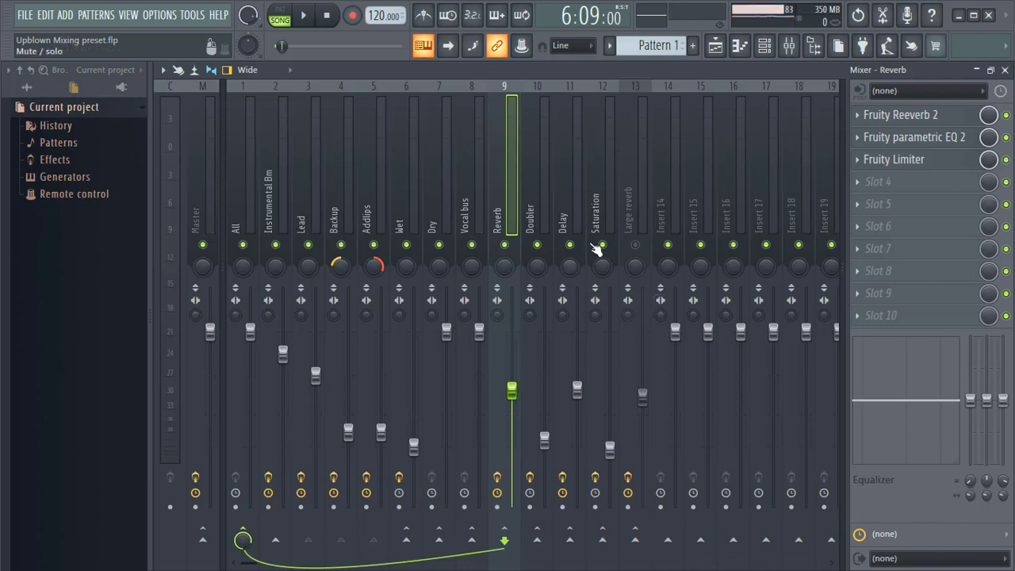
# Unmute the Large reverb mixer track and turn its Pro-R stereo width slightly toward spacious
pyautogui.click(627, 200)
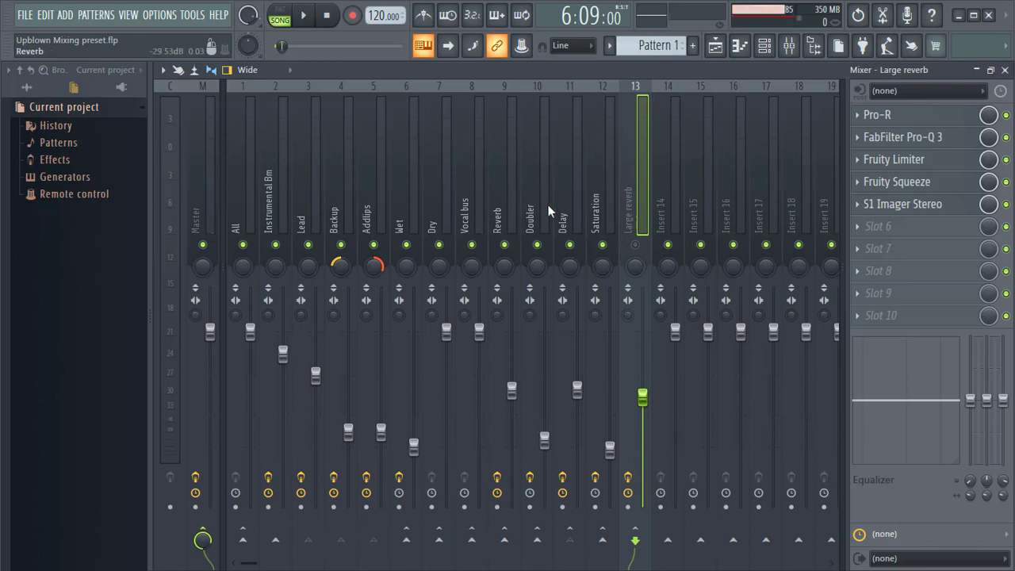
pyautogui.click(636, 245)
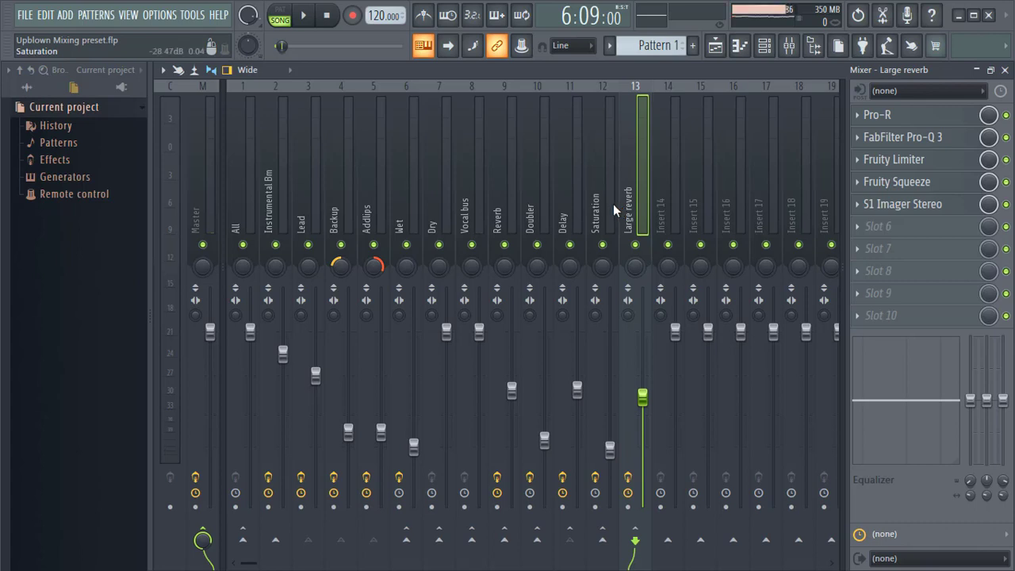
pyautogui.click(900, 116)
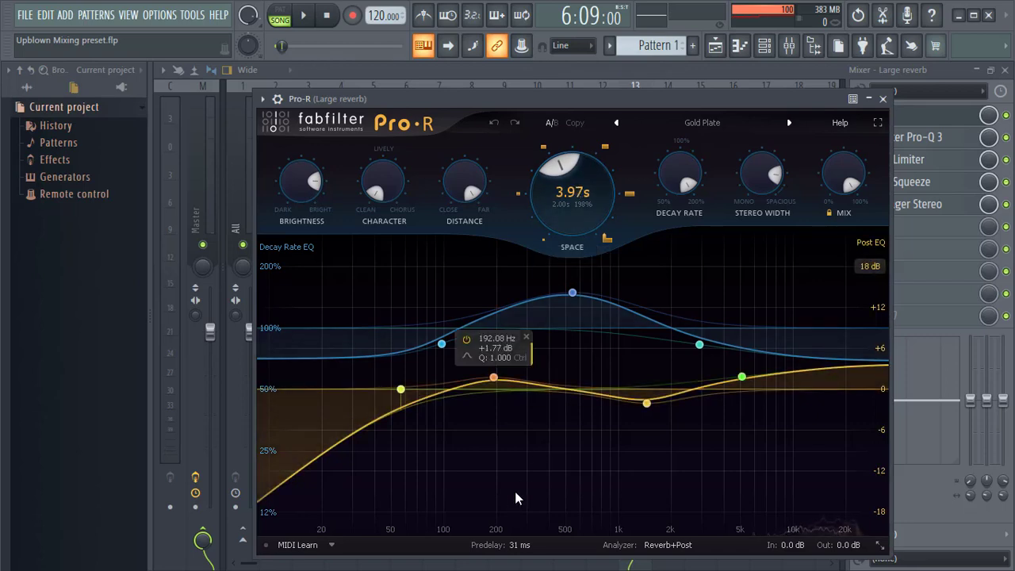
pyautogui.moveTo(510, 548)
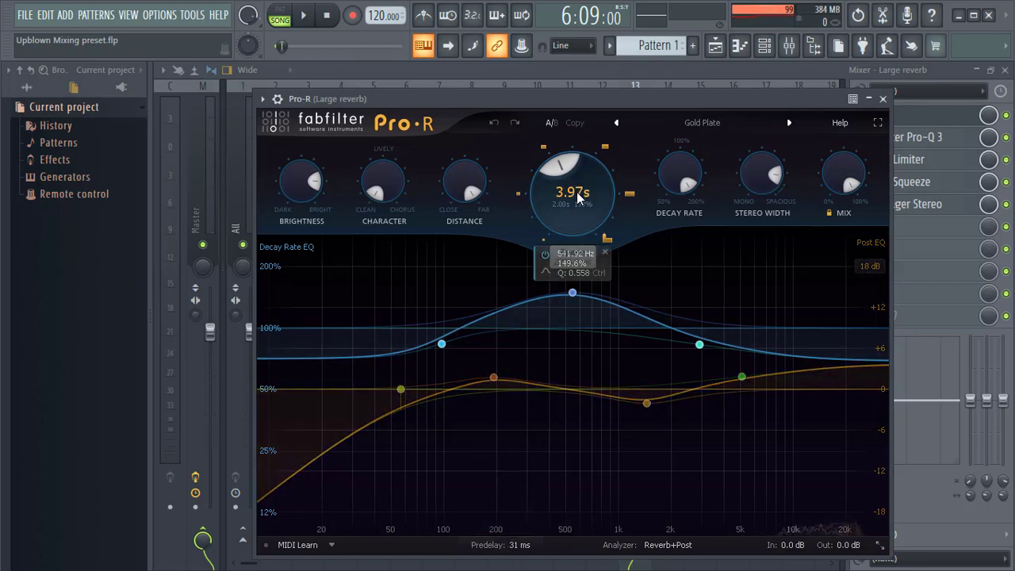
pyautogui.moveTo(580, 195)
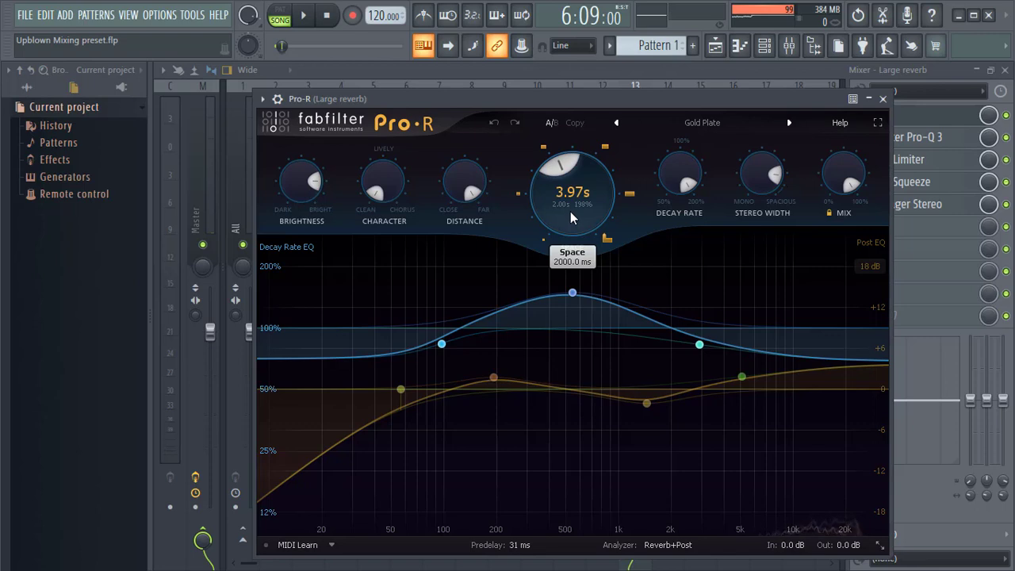
pyautogui.doubleClick(775, 176)
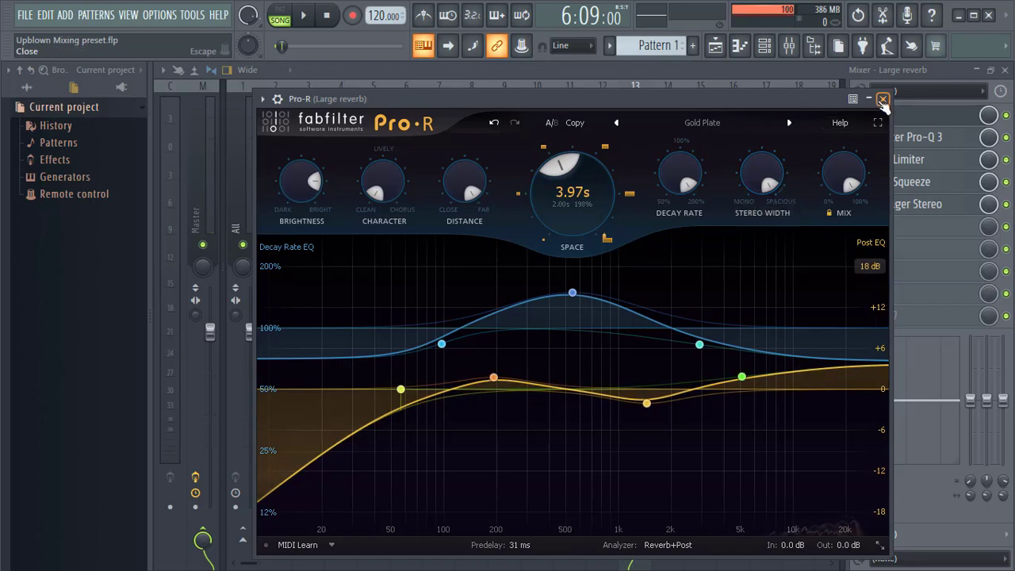
pyautogui.click(883, 100)
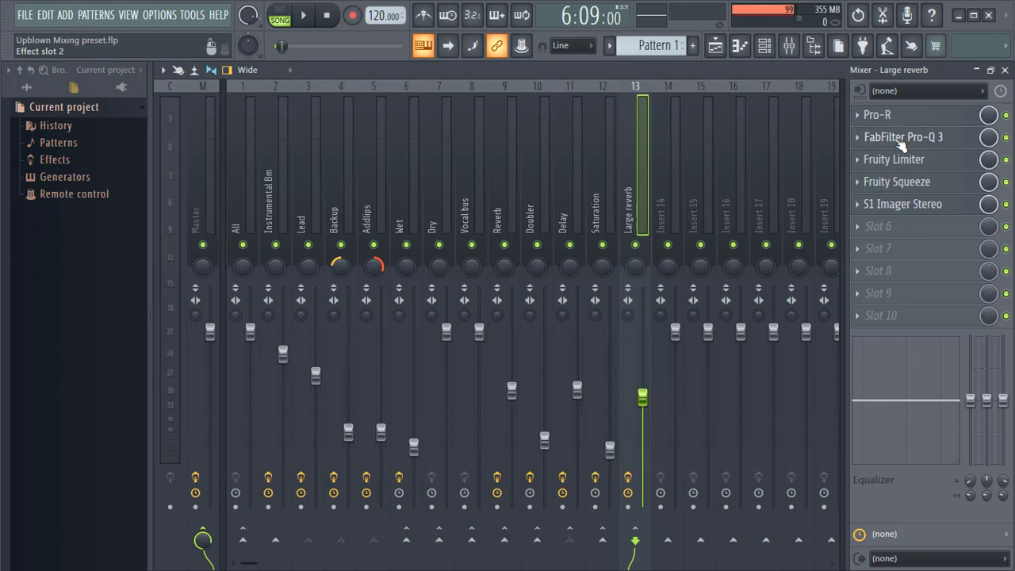
# Review the FabFilter Pro-Q 3 curve and the Fruity Limiter compressor settings on the Large reverb track
pyautogui.click(902, 143)
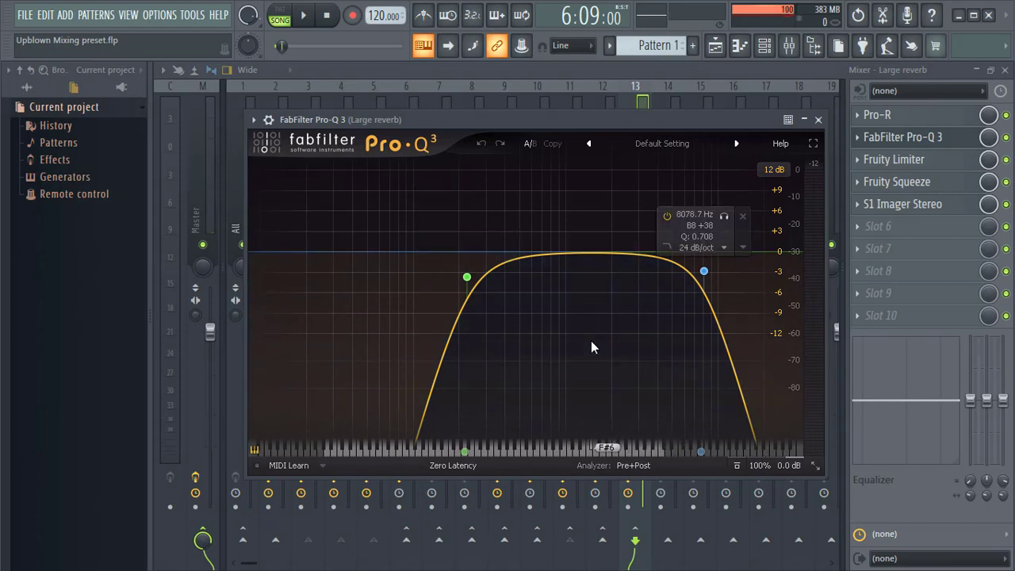
pyautogui.click(818, 119)
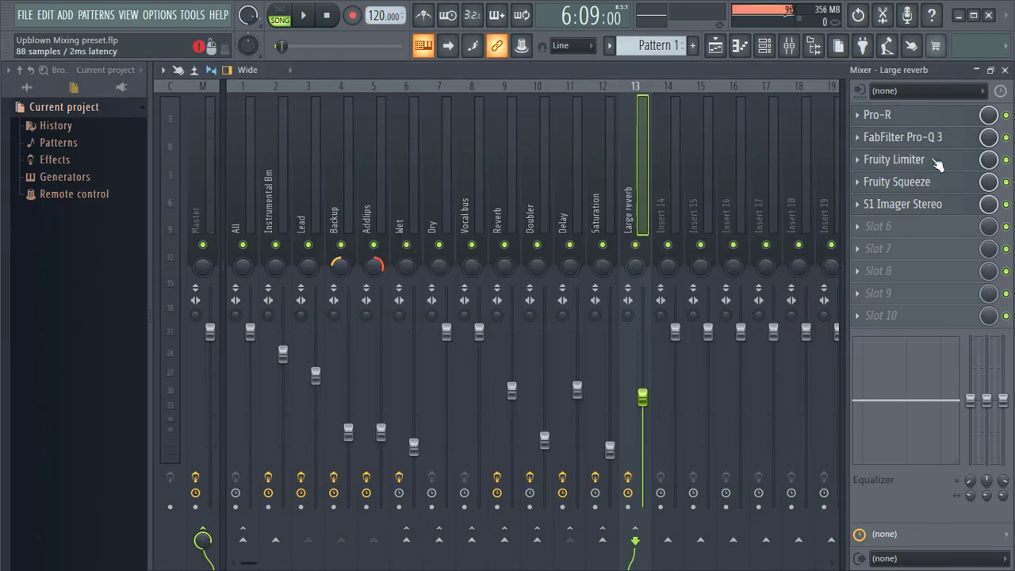
pyautogui.click(895, 160)
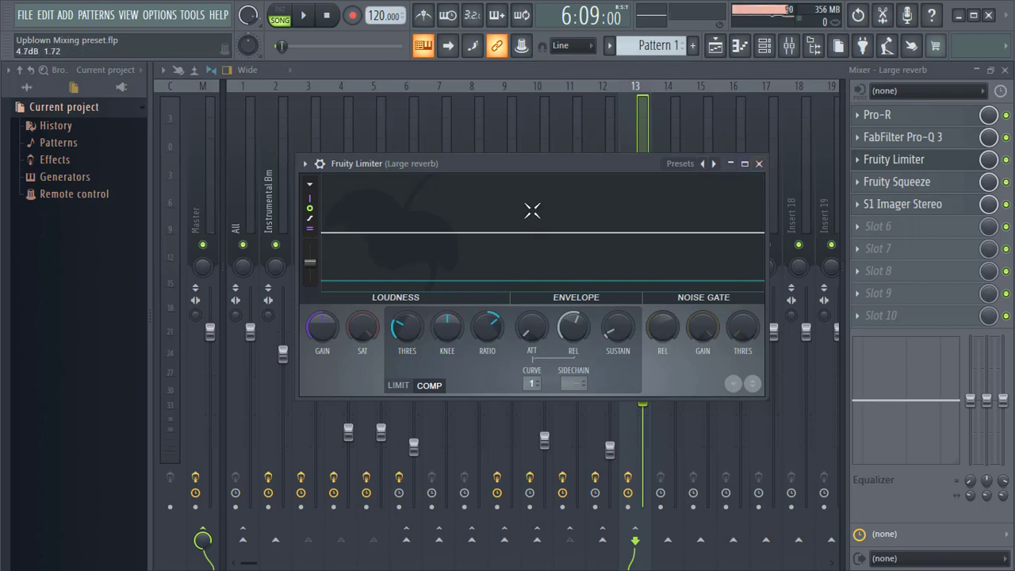
pyautogui.click(759, 164)
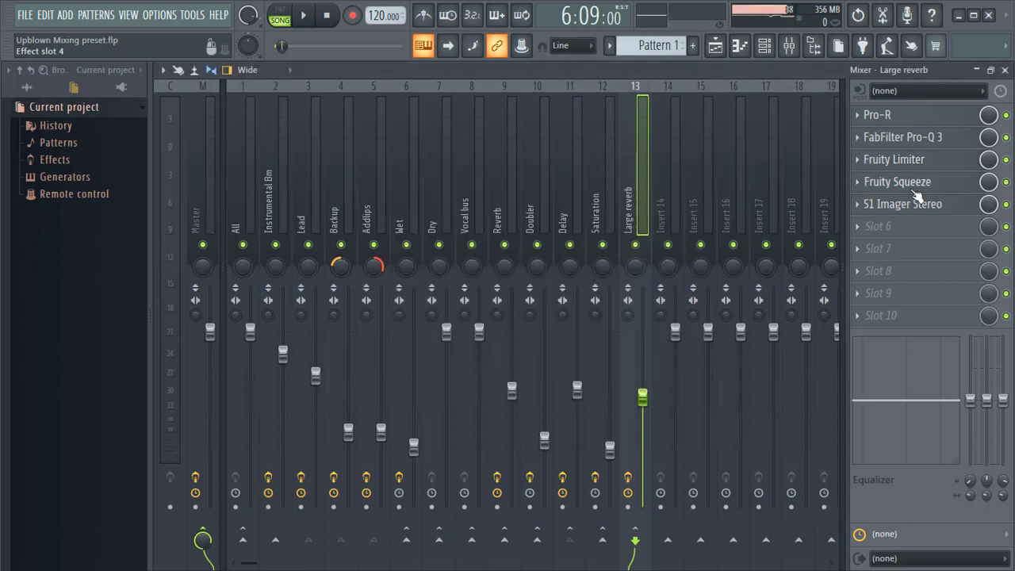
# Review the Fruity Squeeze and S1 Imager Stereo settings on the Large reverb track
pyautogui.click(903, 188)
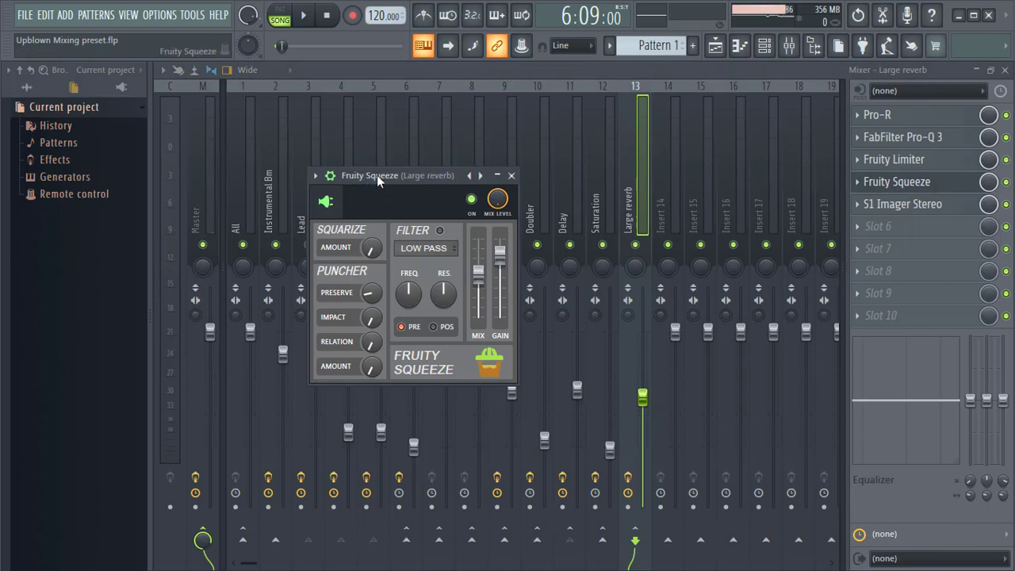
pyautogui.moveTo(376, 174); pyautogui.dragTo(525, 125)
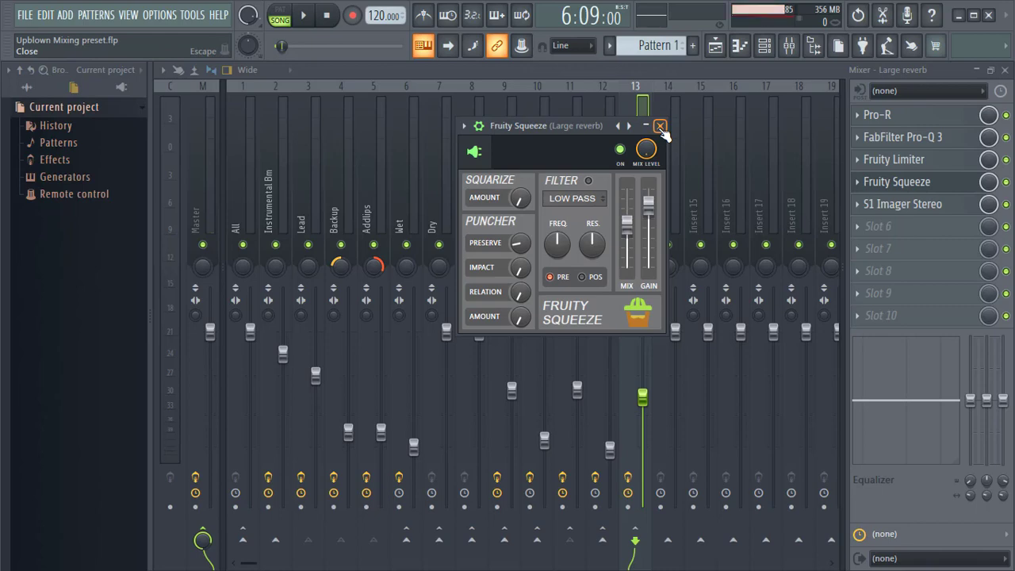
pyautogui.click(662, 128)
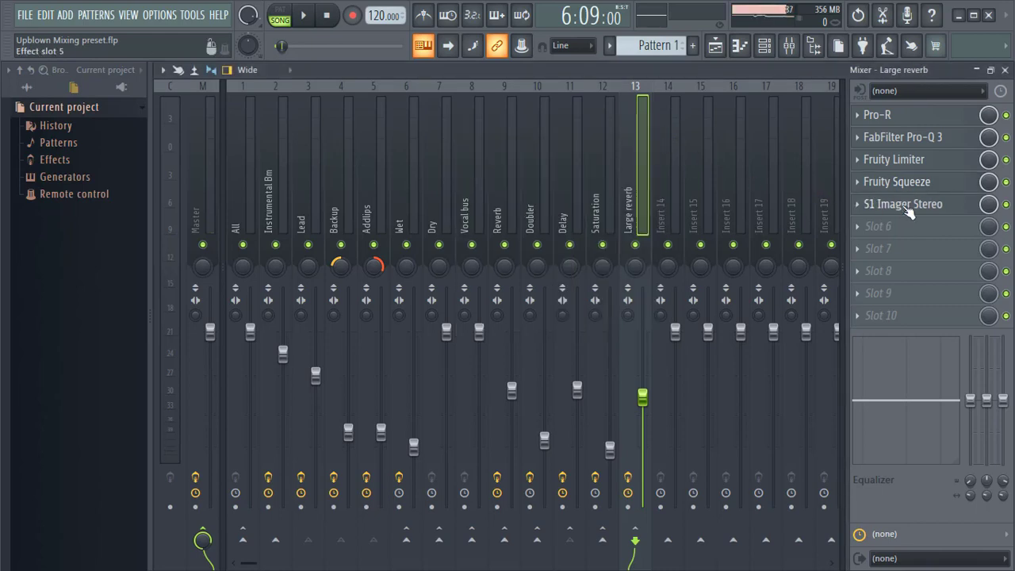
pyautogui.click(908, 208)
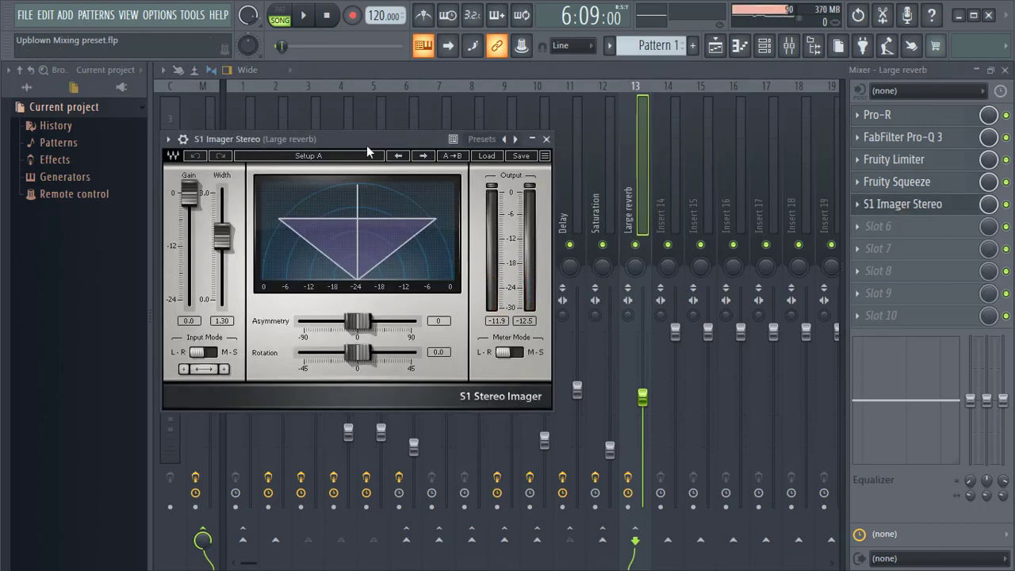
pyautogui.moveTo(359, 141); pyautogui.dragTo(606, 144)
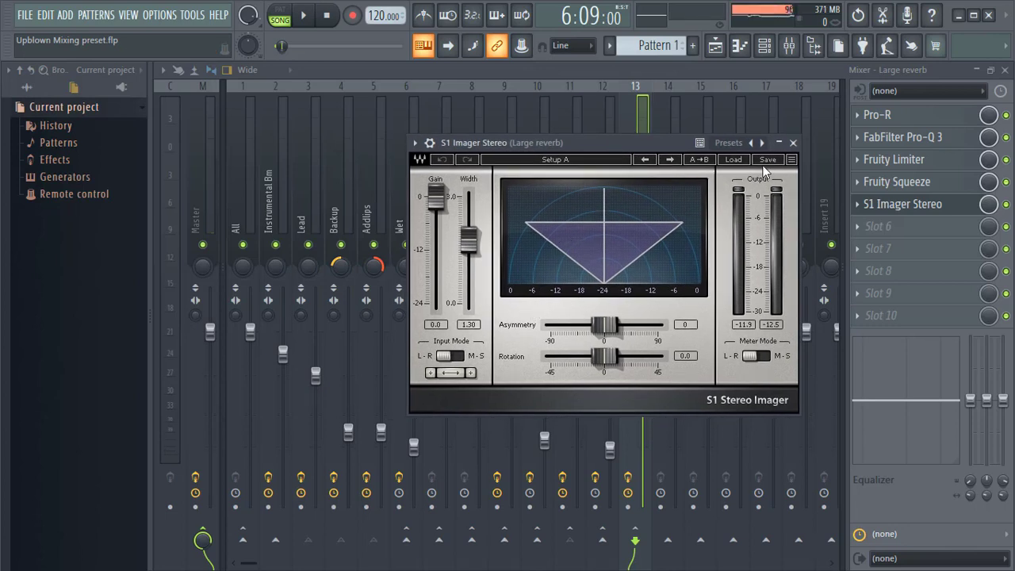
pyautogui.click(793, 144)
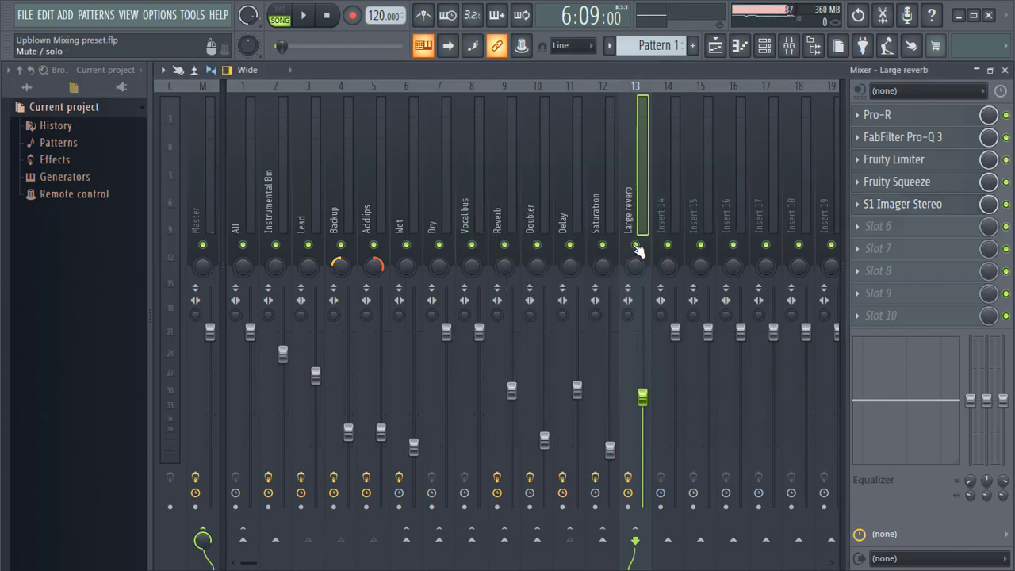
# Play the song while muting and unmuting the Large reverb track to compare the mix, leaving the track unmuted
pyautogui.click(636, 246)
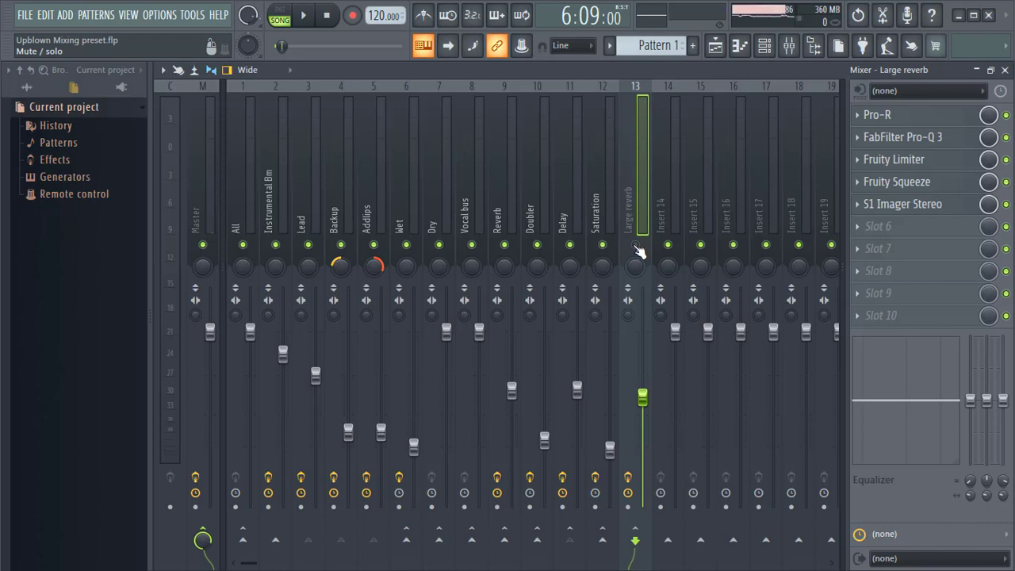
pyautogui.press('space')
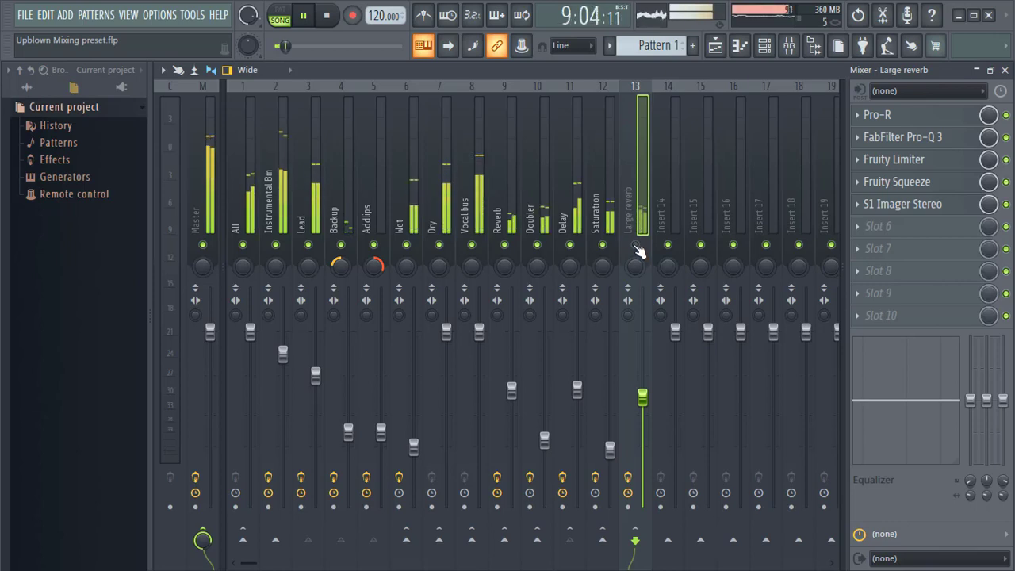
pyautogui.click(636, 245)
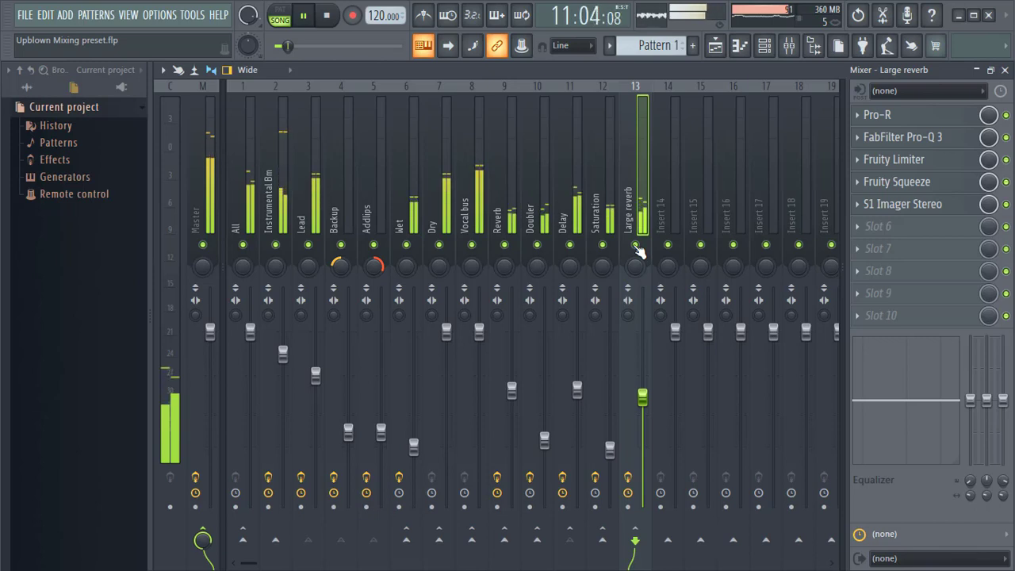
pyautogui.click(636, 245)
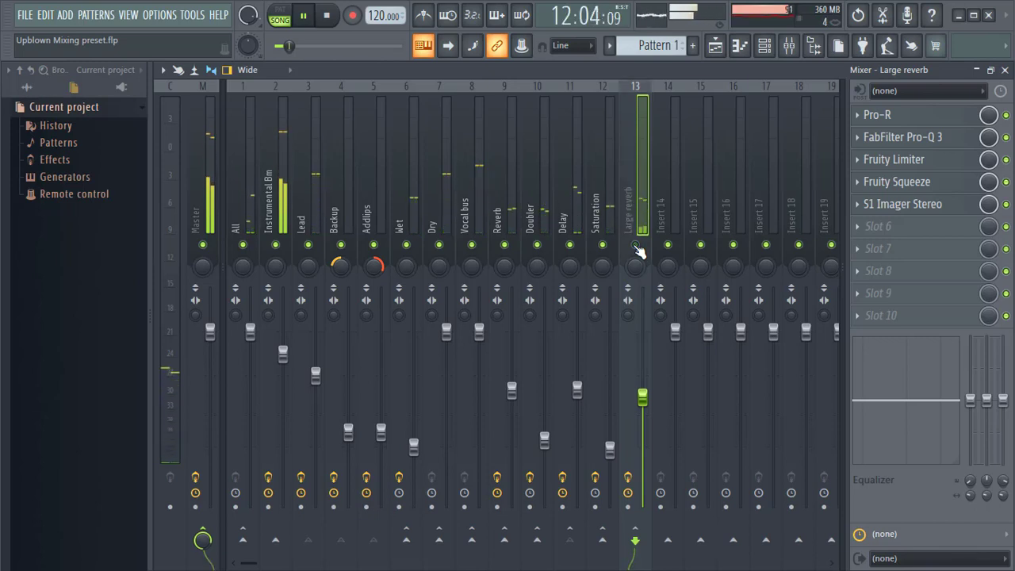
pyautogui.click(635, 245)
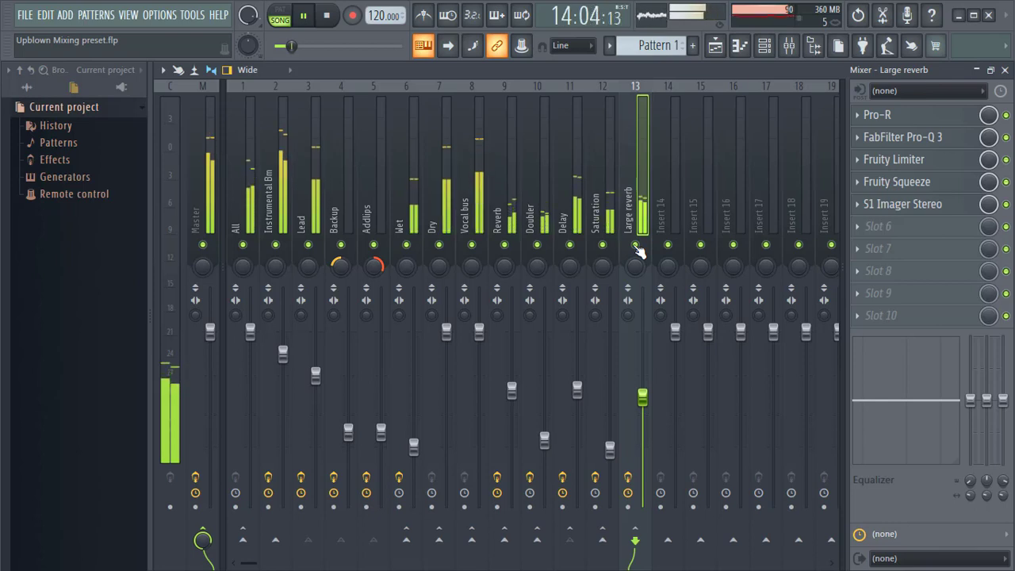
pyautogui.press('space')
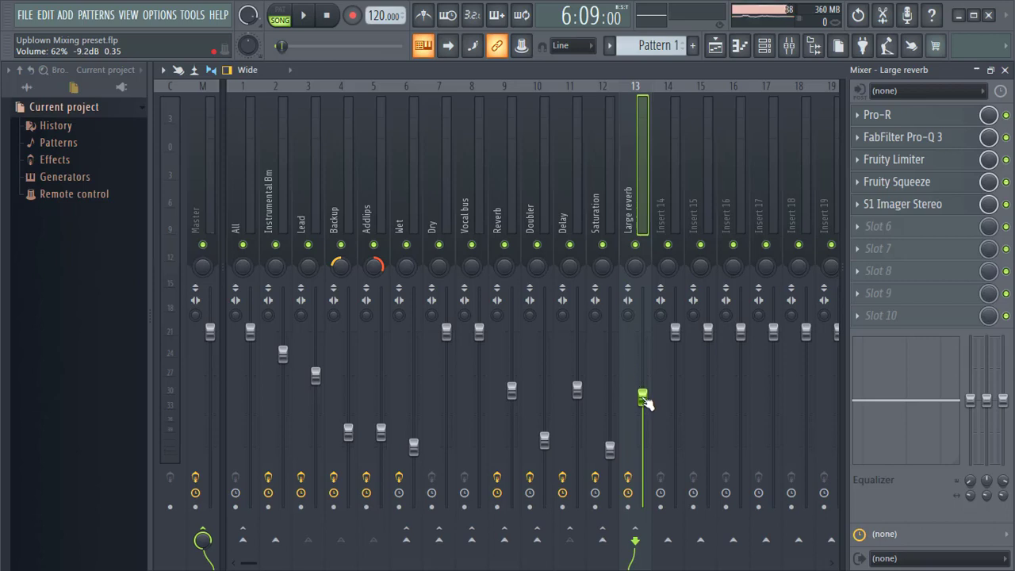
# Play the song while raising the Large reverb track's volume to 125%, and bring it back down to 69%
pyautogui.press('space')
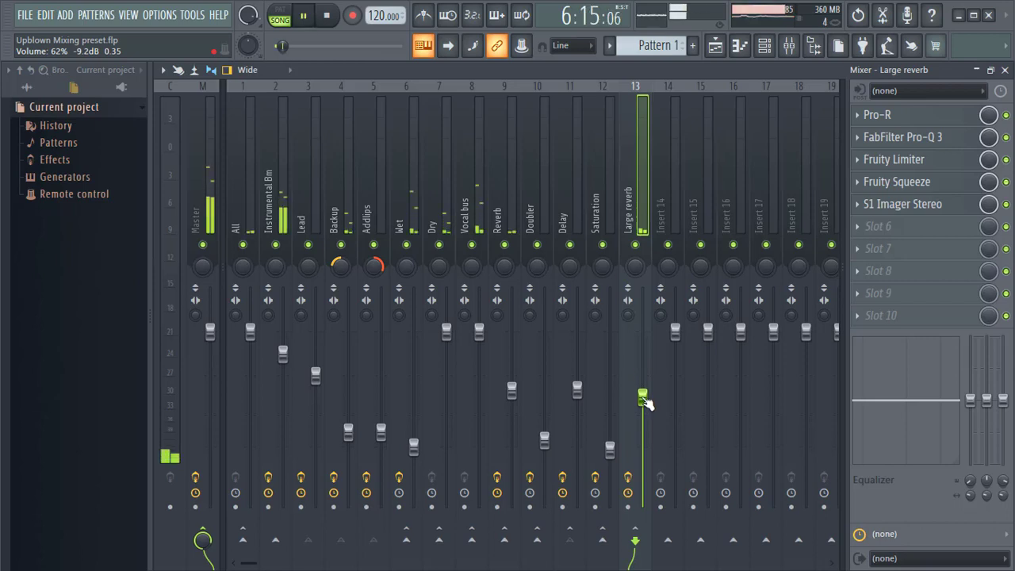
pyautogui.moveTo(645, 402); pyautogui.dragTo(642, 287)
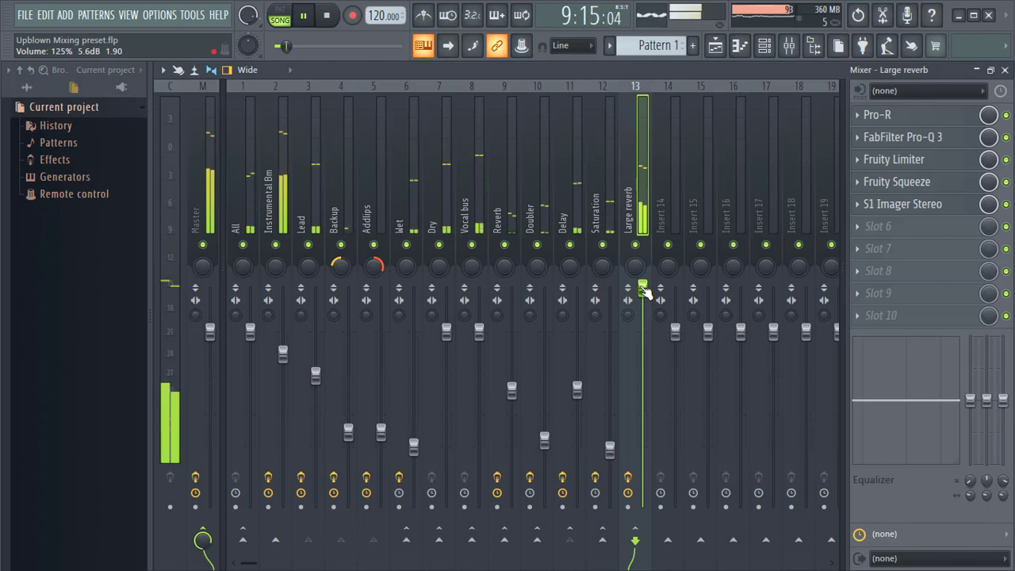
pyautogui.moveTo(645, 292); pyautogui.dragTo(642, 383)
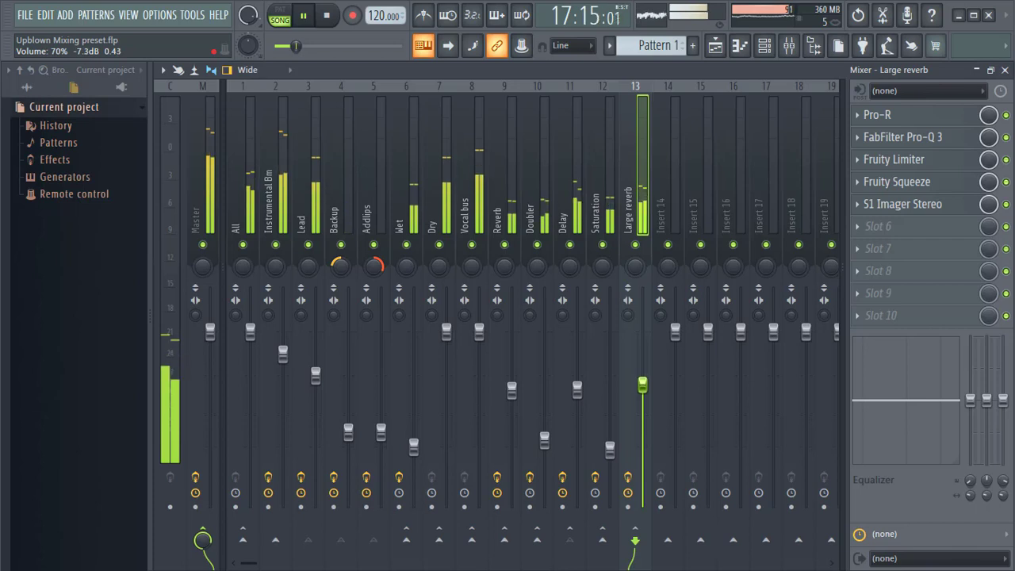
pyautogui.moveTo(643, 386); pyautogui.dragTo(642, 386)
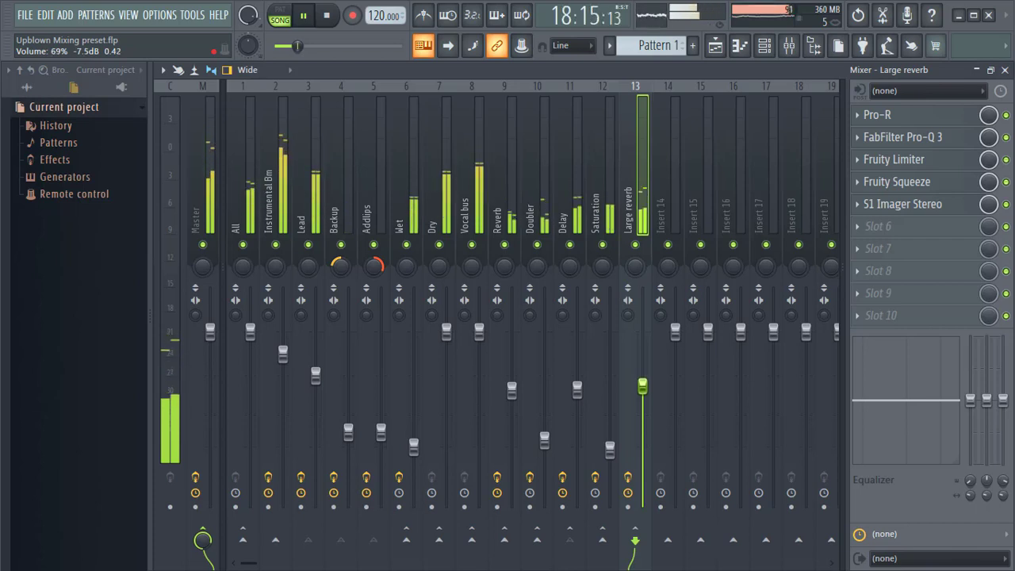
# Lower the Large reverb track's volume to slightly below 63% while muting and unmuting the track for comparison, leaving it unmuted
pyautogui.click(636, 246)
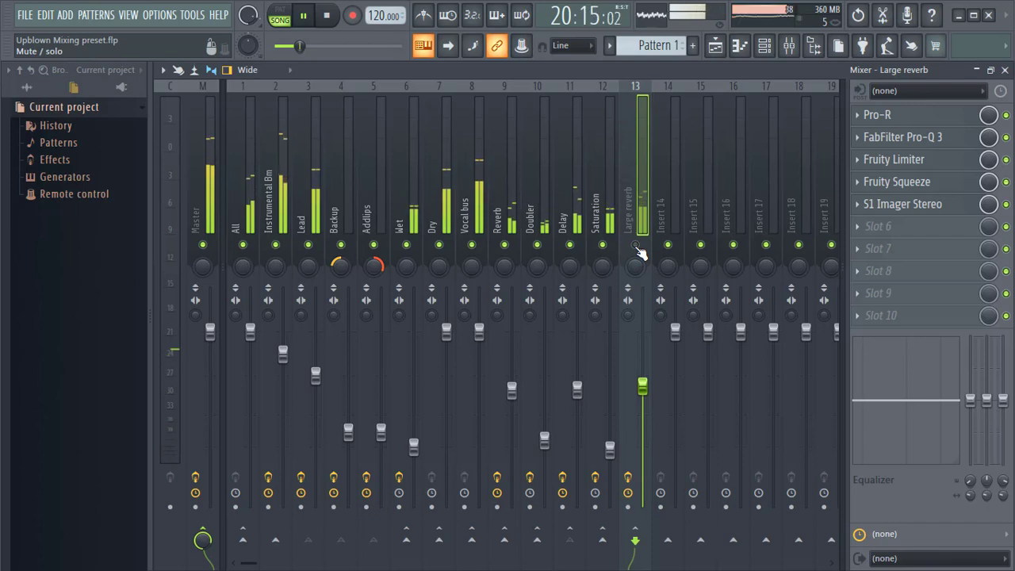
pyautogui.click(636, 246)
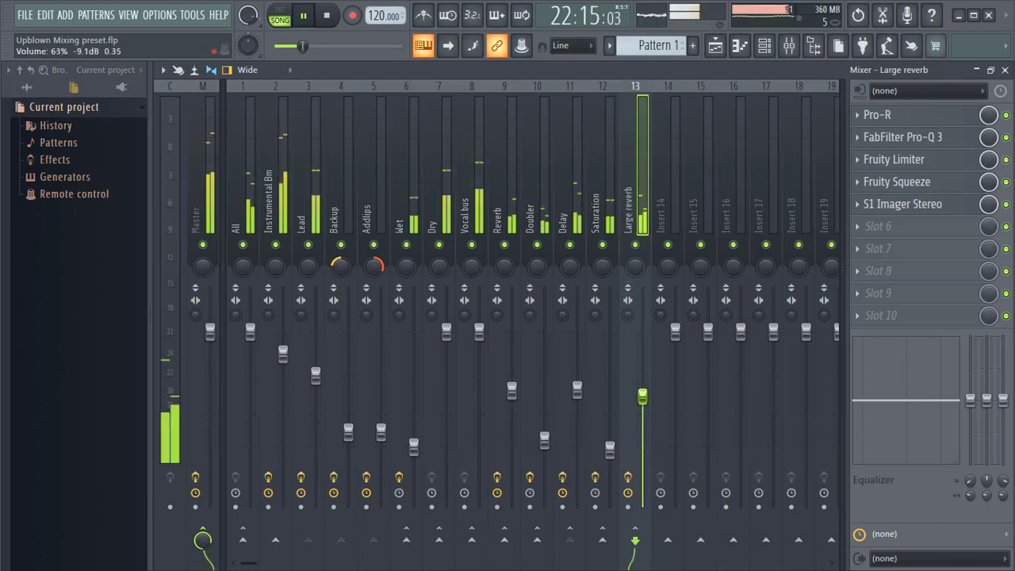
pyautogui.moveTo(642, 396); pyautogui.dragTo(642, 398)
pyautogui.click(636, 246)
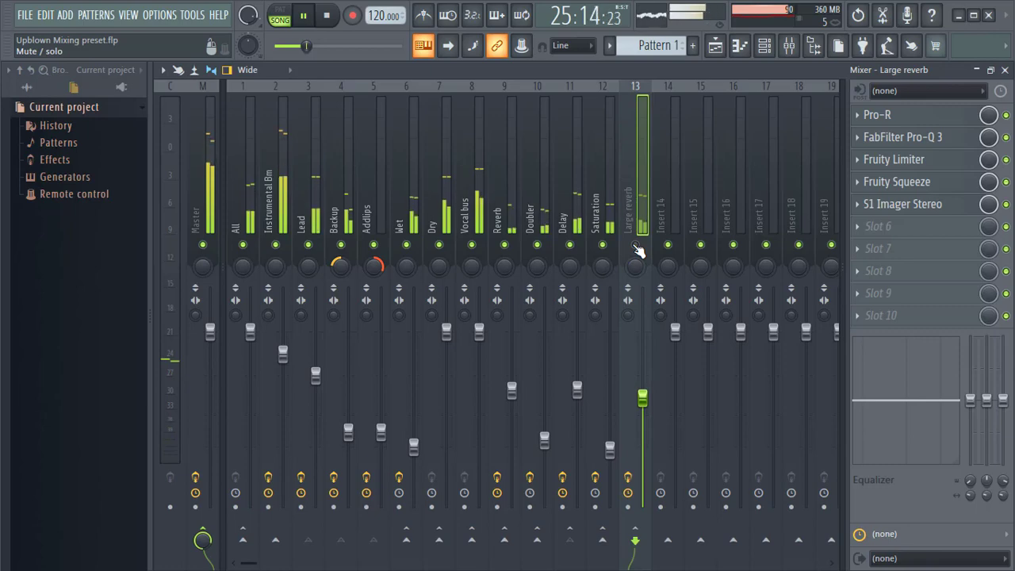
pyautogui.click(636, 246)
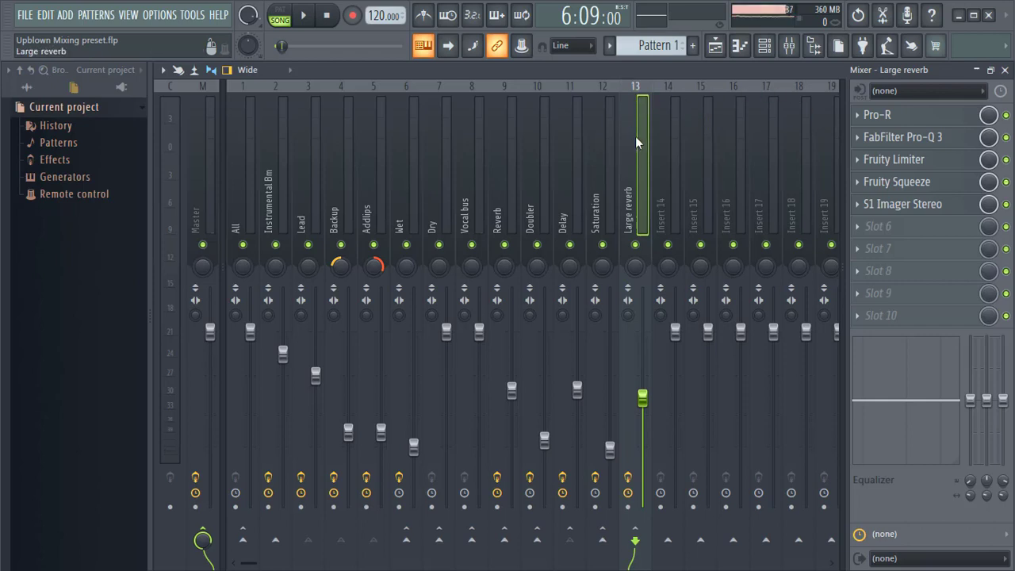
# Play the song from the Playlist and reduce the Instrumental Bm track's height to 55%
pyautogui.press('F5')
pyautogui.press('space')
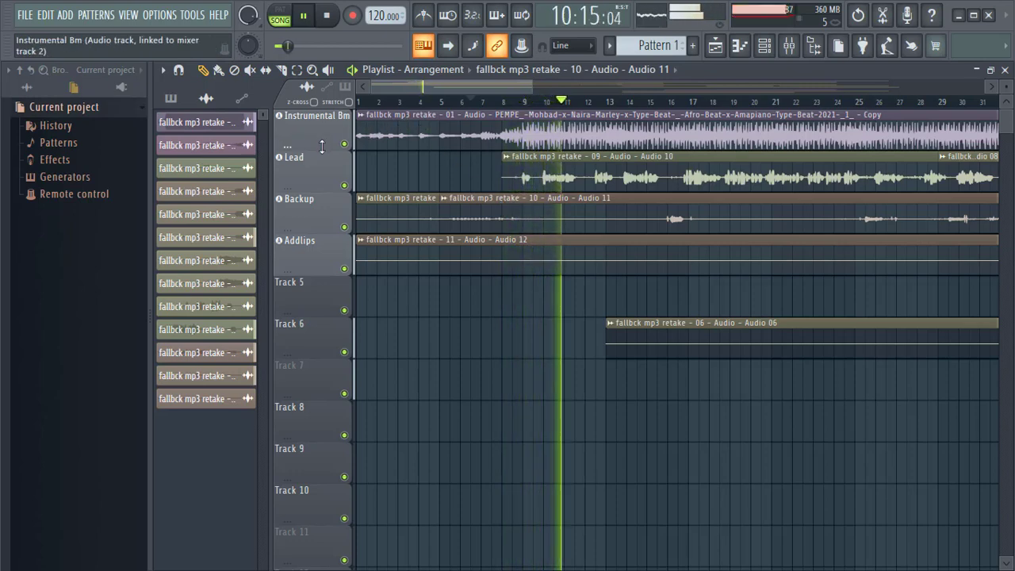
pyautogui.moveTo(322, 143)
pyautogui.mouseDown()
pyautogui.moveTo(325, 114)
pyautogui.moveTo(324, 155)
pyautogui.moveTo(323, 103)
pyautogui.moveTo(321, 123)
pyautogui.mouseUp()
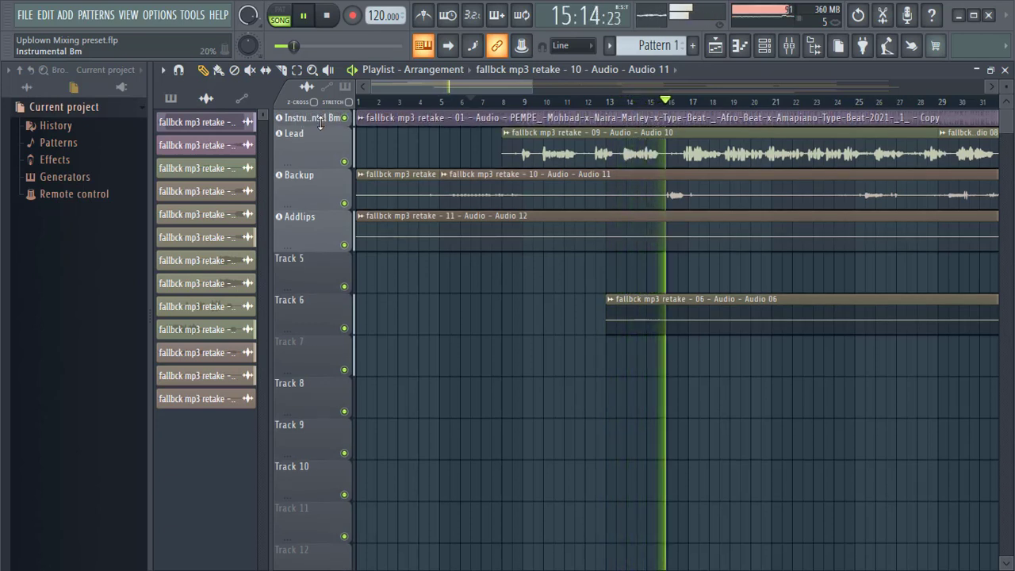
pyautogui.moveTo(320, 121); pyautogui.dragTo(318, 133)
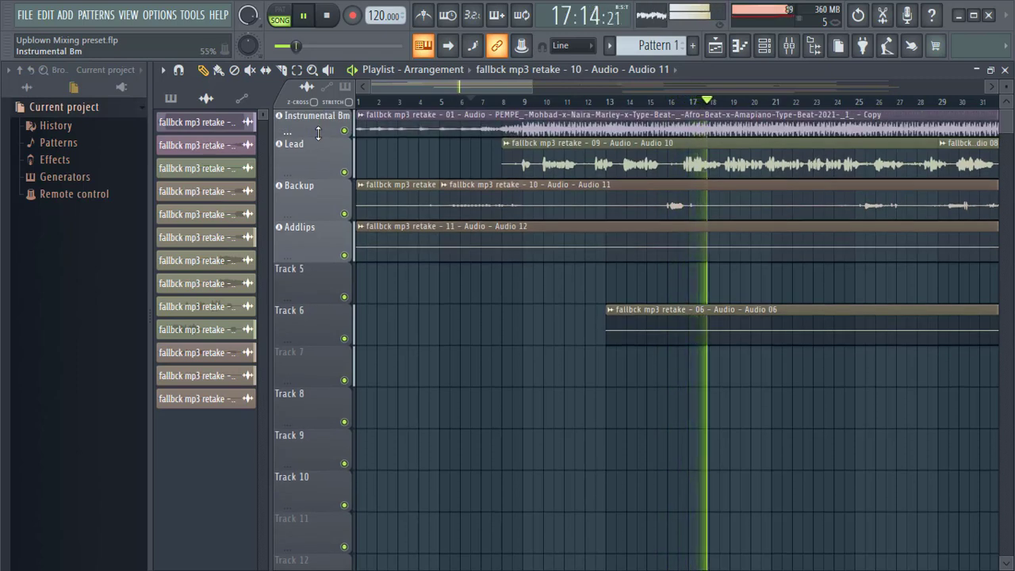